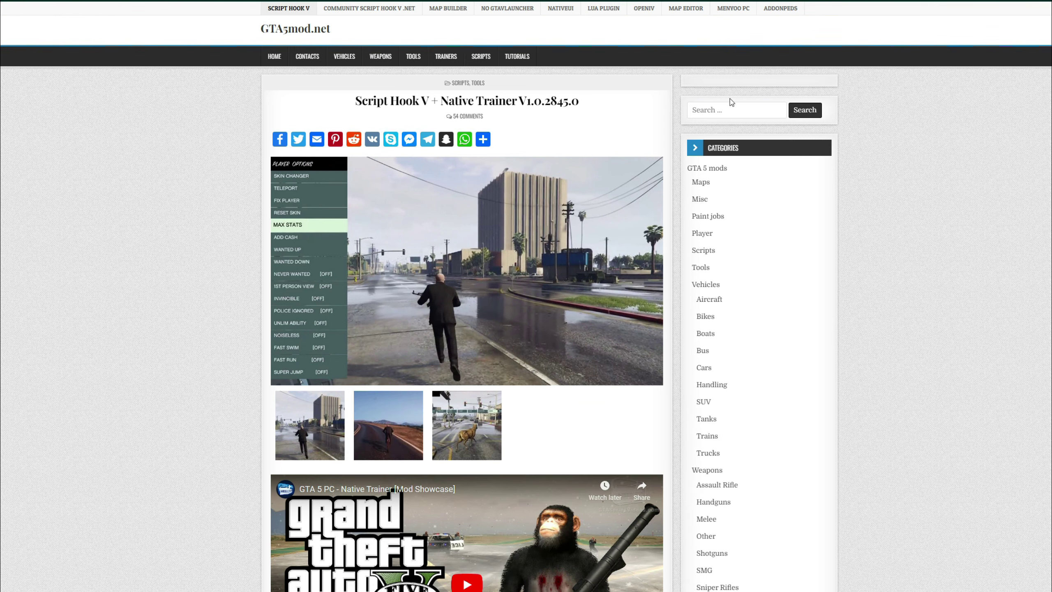
# - Scroll down the GTA5mod.net page to the Script Hook V download table
pyautogui.scroll(-5, 794, 125)
pyautogui.scroll(-15, 794, 124)
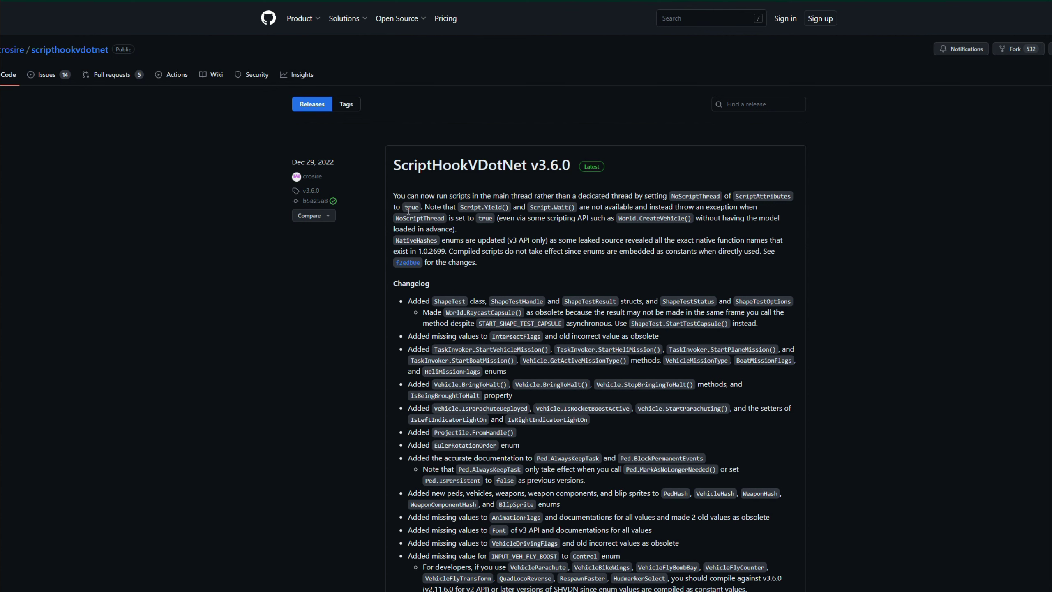
# - Download the ScriptHookVDotNet.zip asset from the v3.6.0 release assets
pyautogui.scroll(-12, 410, 203)
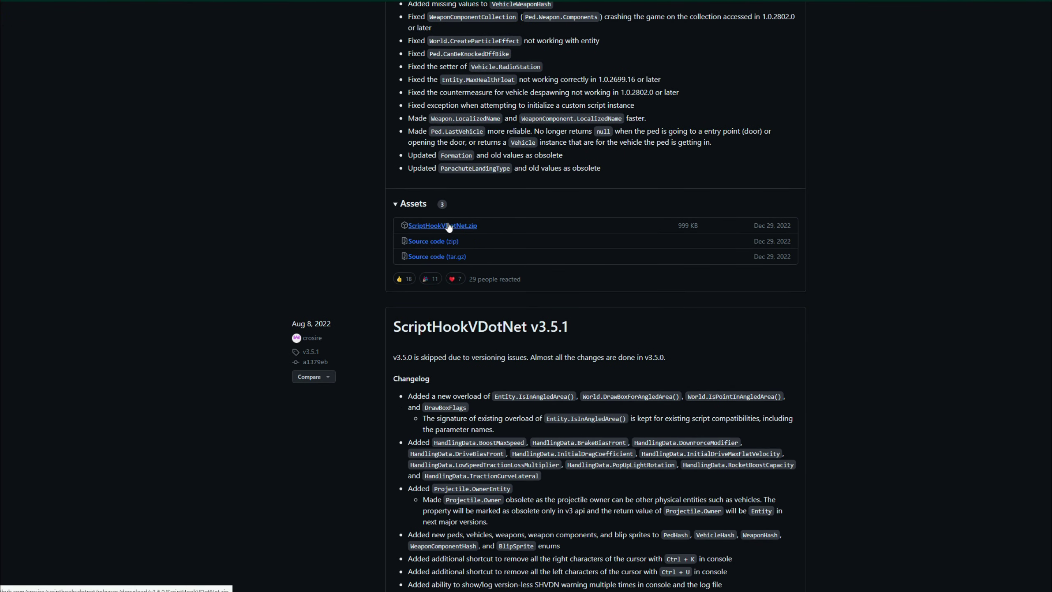
pyautogui.click(452, 226)
pyautogui.scroll(8, 596, 296)
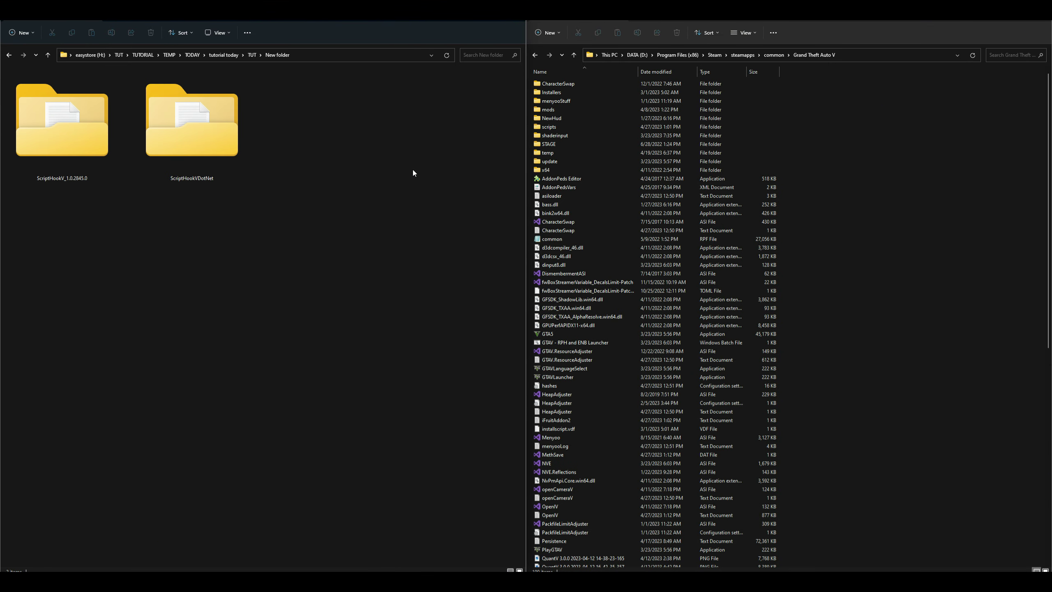
# - Open the bin folder inside ScriptHookV_1.0.2845.0
pyautogui.click(61, 151)
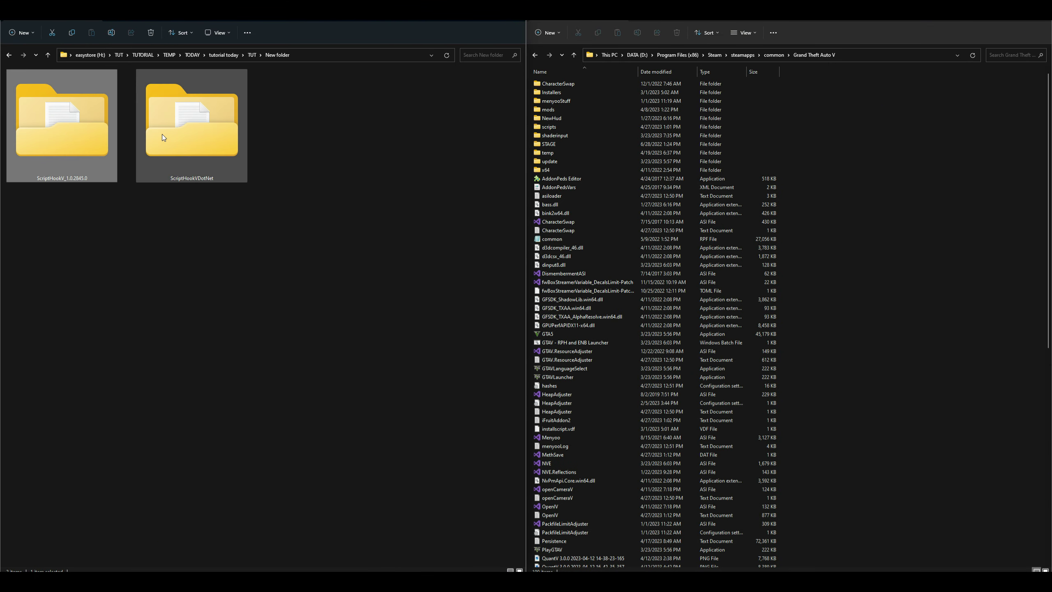
pyautogui.click(175, 134)
pyautogui.click(389, 144)
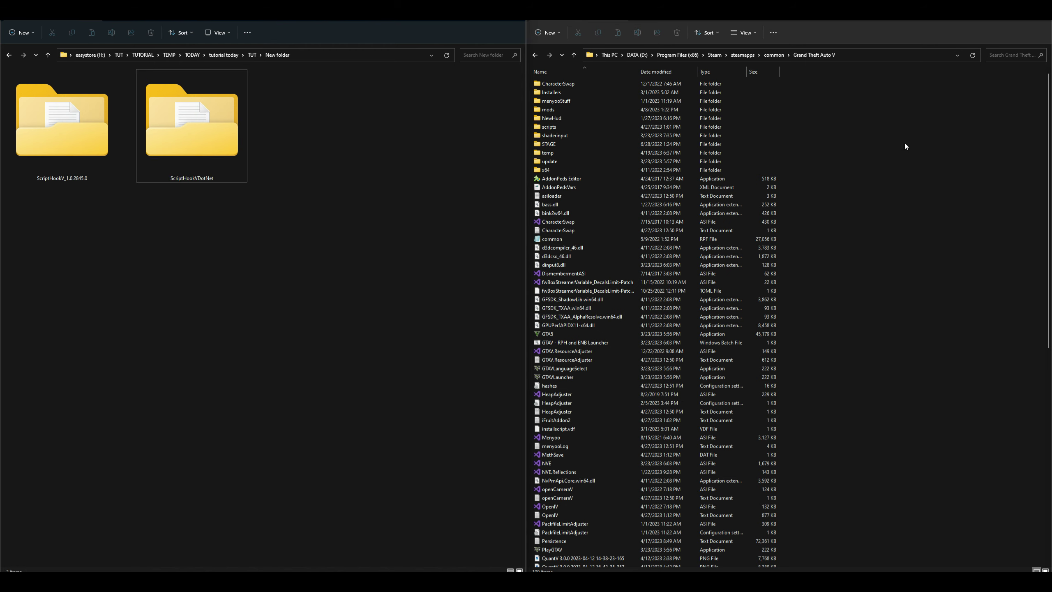
pyautogui.click(88, 140)
pyautogui.doubleClick(64, 140)
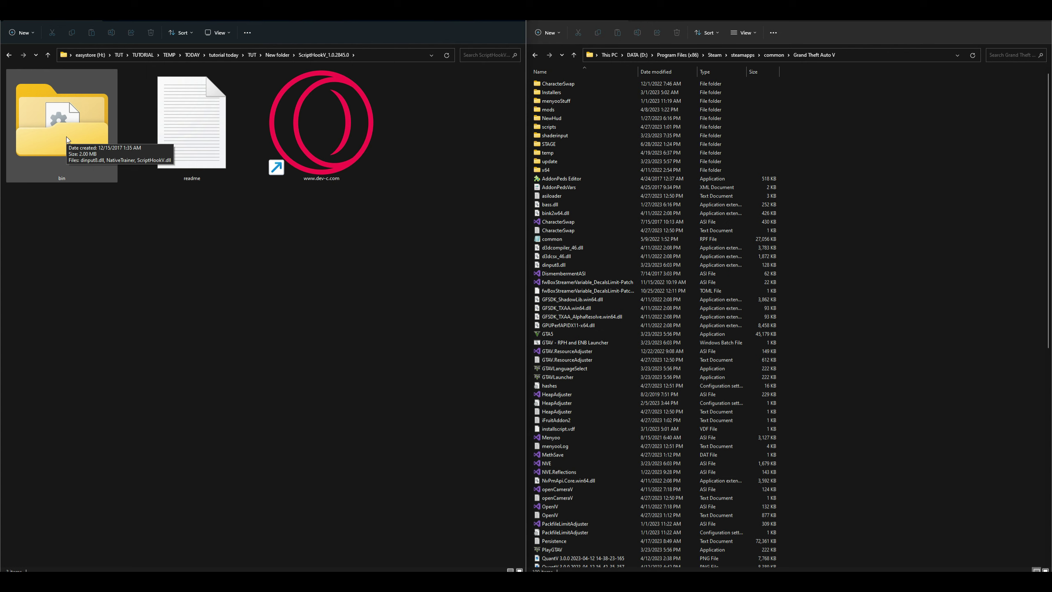
pyautogui.doubleClick(66, 137)
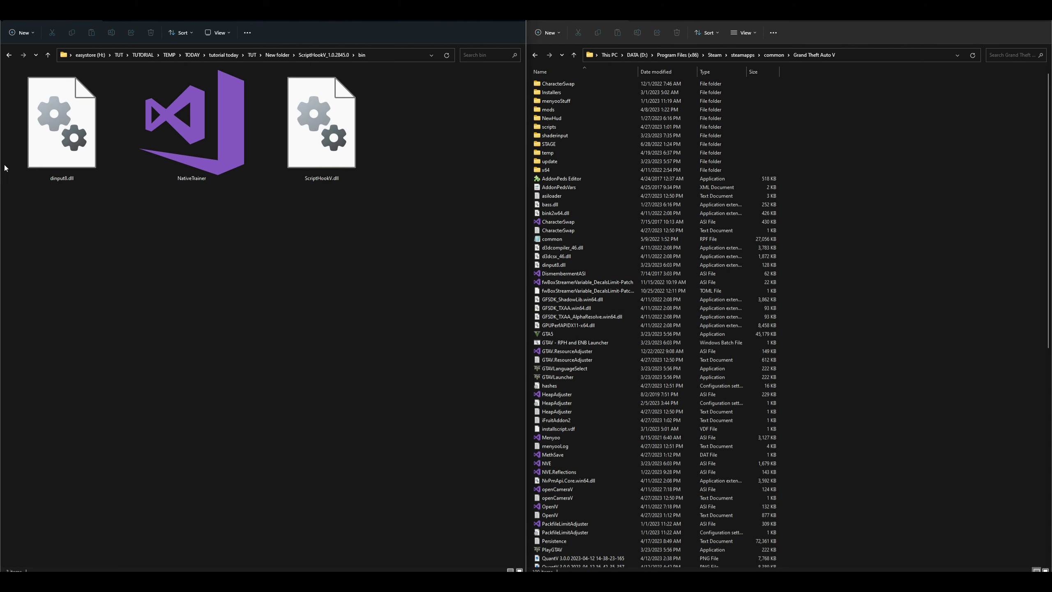
# - Copy dinput8.dll and ScriptHookV.dll into the Grand Theft Auto V folder, replacing existing files
pyautogui.click(54, 129)
pyautogui.keyDown('ctrl'); pyautogui.click(337, 130); pyautogui.keyUp('ctrl')
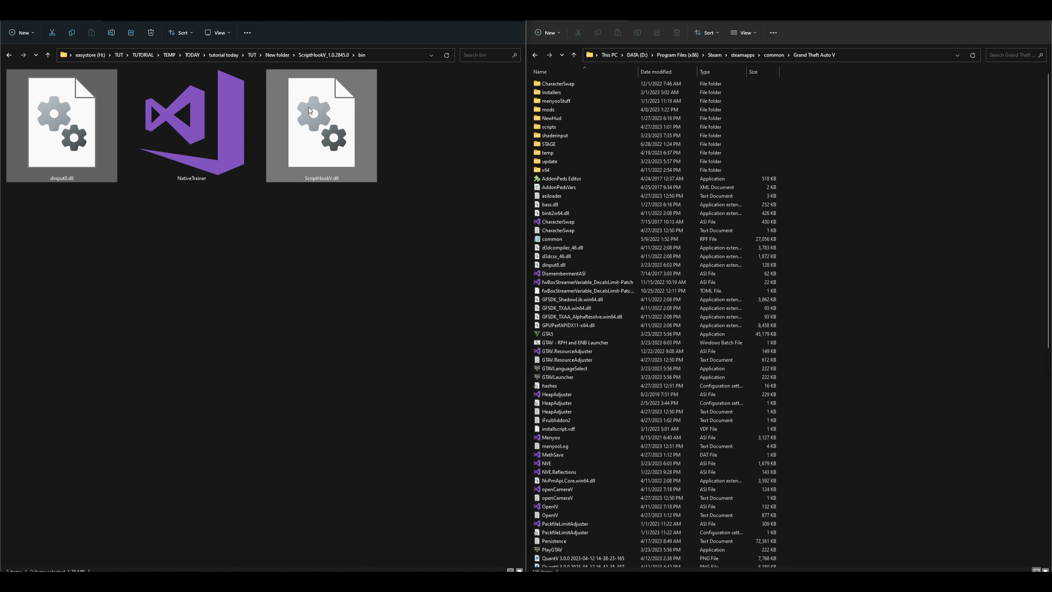
pyautogui.moveTo(322, 105); pyautogui.dragTo(924, 276)
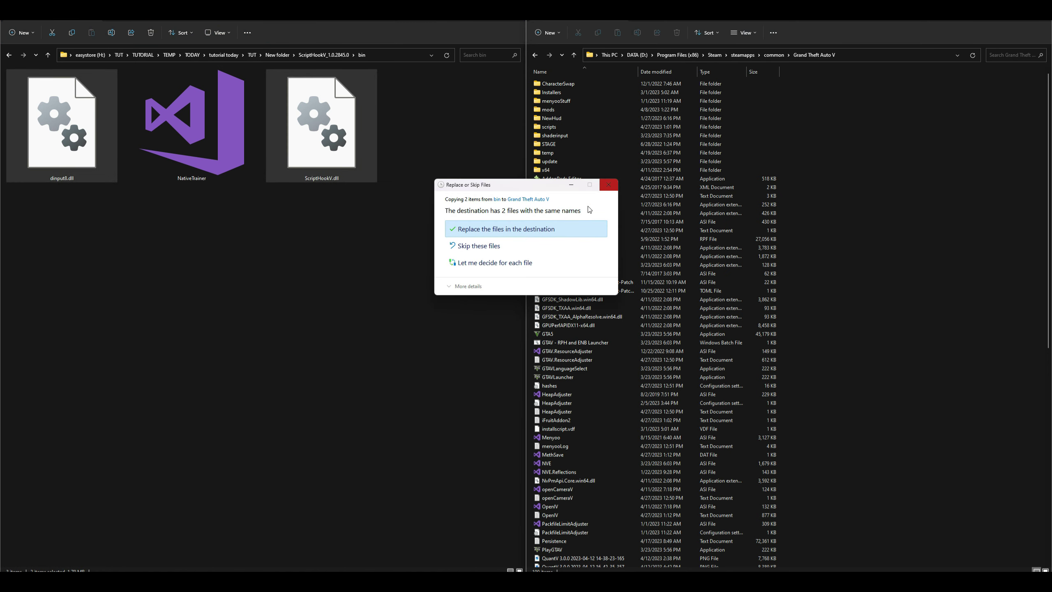
pyautogui.click(584, 229)
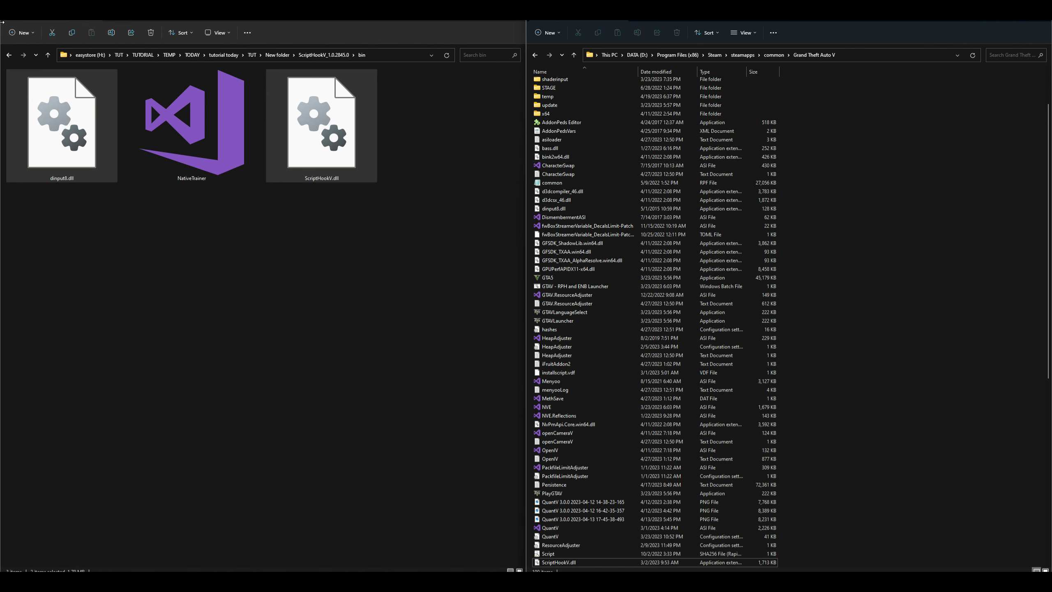
pyautogui.click(8, 55)
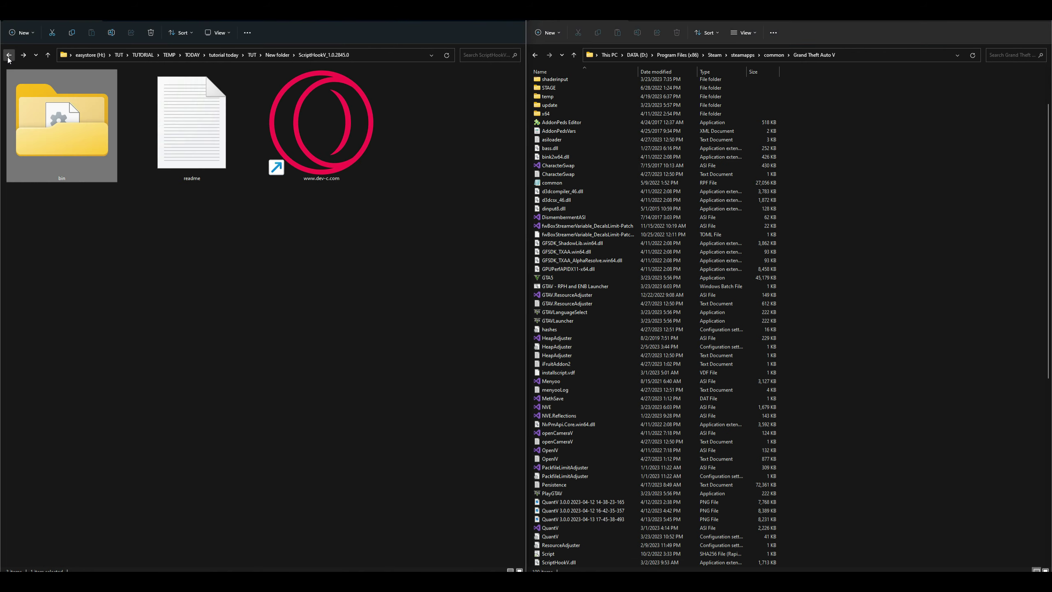
pyautogui.click(9, 57)
# - In the ScriptHookVDotNet folder, select all files except LICENSE and README
pyautogui.click(181, 86)
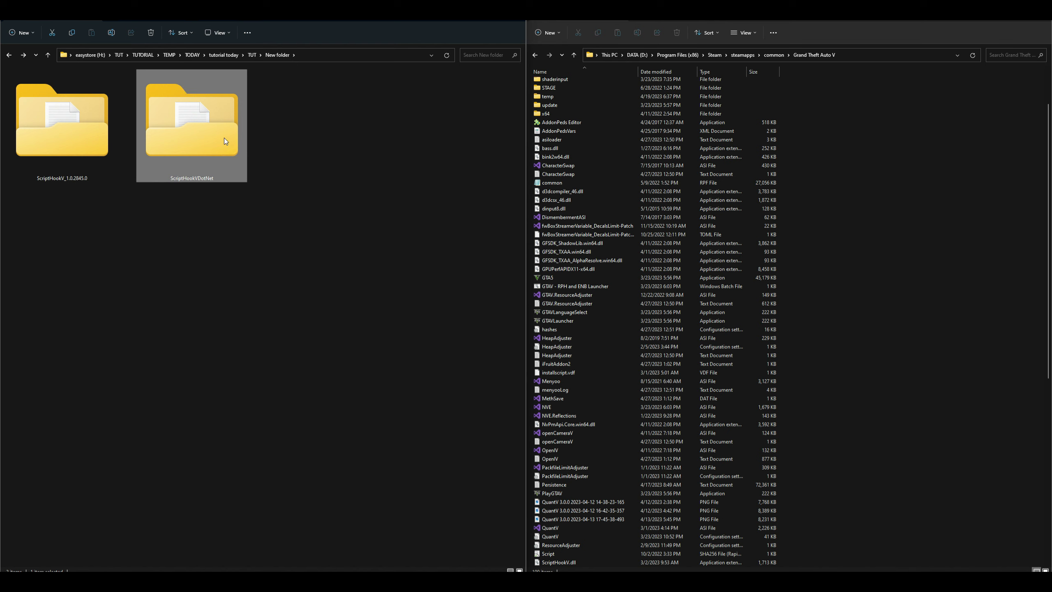
pyautogui.doubleClick(211, 136)
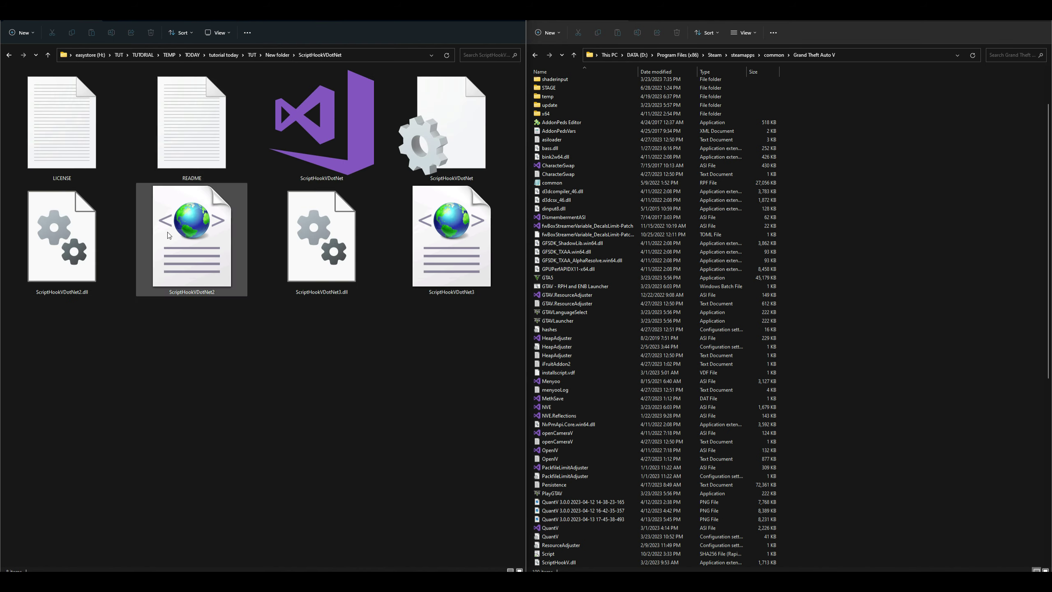
pyautogui.moveTo(50, 363); pyautogui.dragTo(468, 81)
pyautogui.keyDown('ctrl'); pyautogui.click(69, 106); pyautogui.keyUp('ctrl')
pyautogui.keyDown('ctrl'); pyautogui.click(160, 106); pyautogui.keyUp('ctrl')
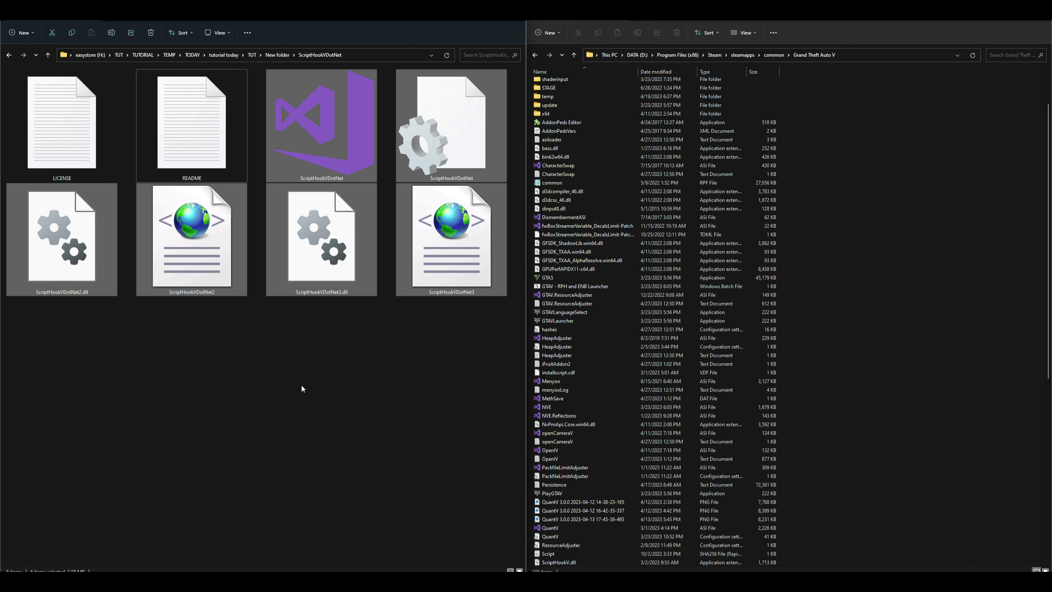
# - Copy the six files into the Grand Theft Auto V folder, replacing older copies, and select ScriptHookVDotNet.ini
pyautogui.moveTo(318, 109); pyautogui.dragTo(918, 355)
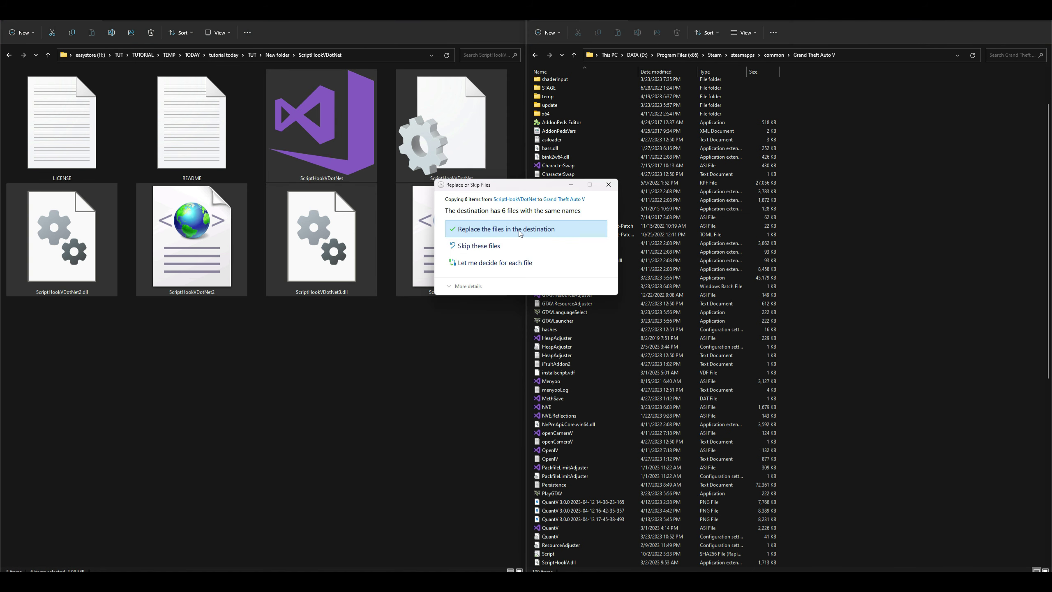
pyautogui.click(521, 231)
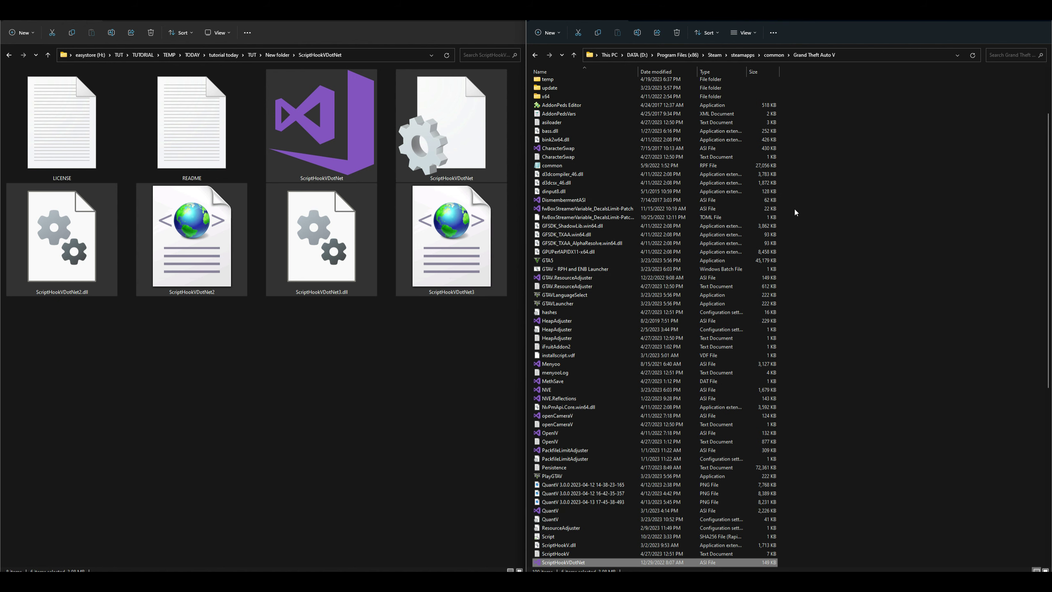
pyautogui.scroll(-12, 816, 263)
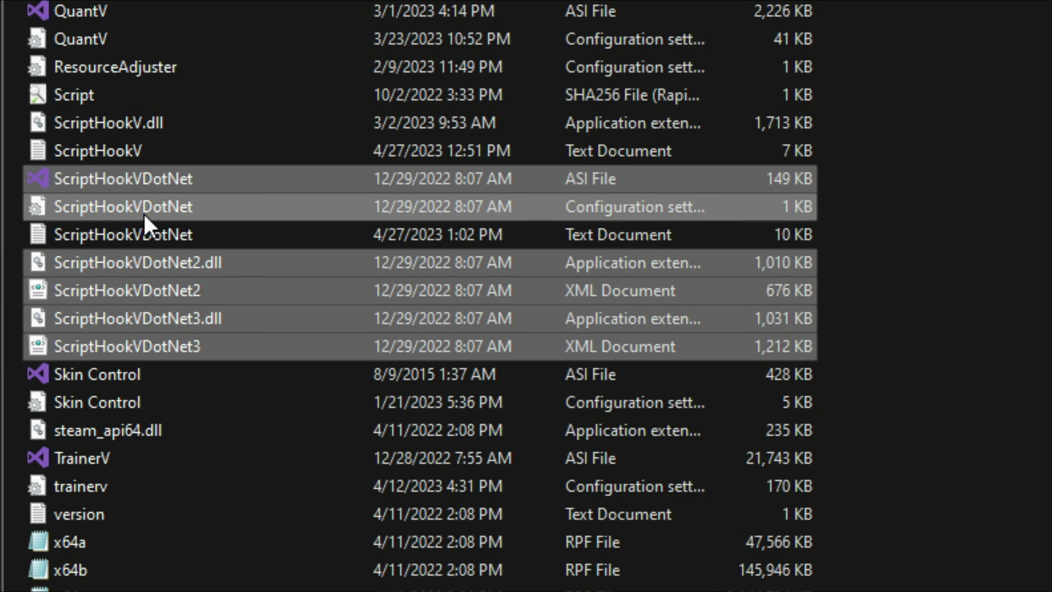
pyautogui.click(566, 269)
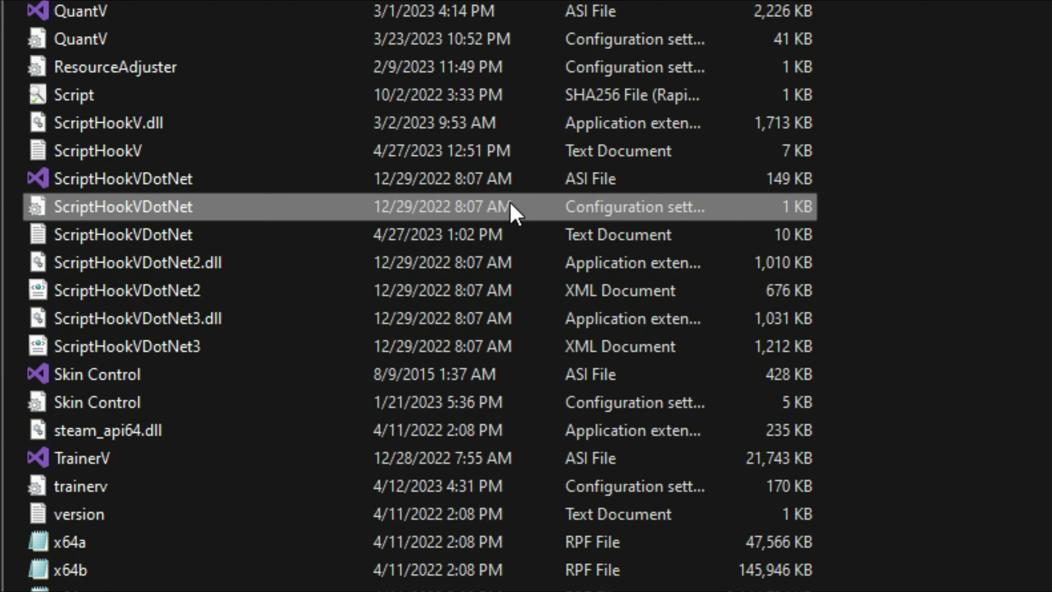
# - Change ReloadKey from None to Insert in ScriptHookVDotNet.ini and save the file
pyautogui.doubleClick(159, 200)
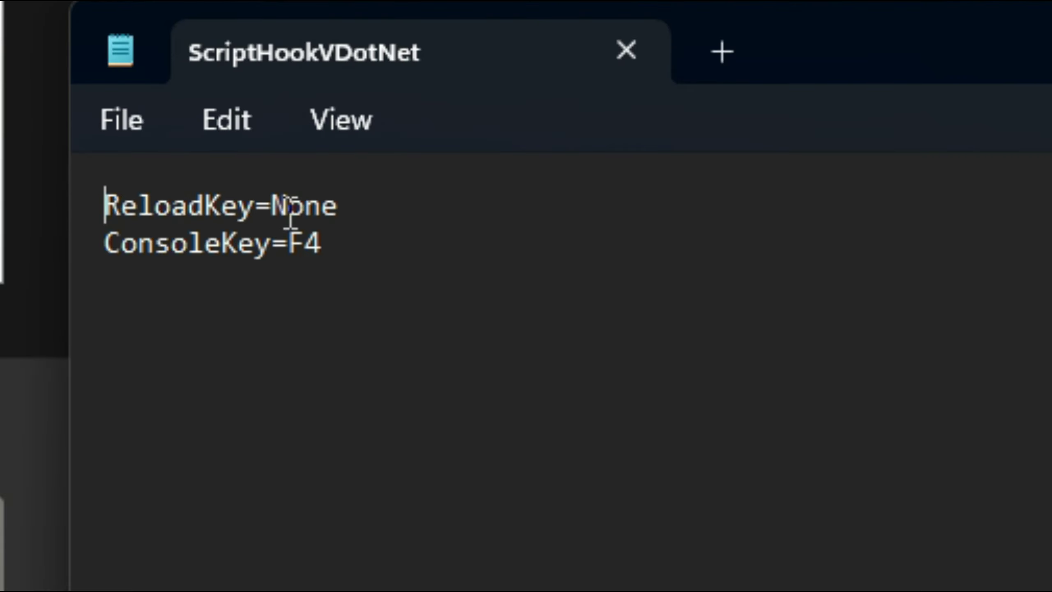
pyautogui.click(148, 153)
pyautogui.moveTo(273, 205); pyautogui.dragTo(348, 218)
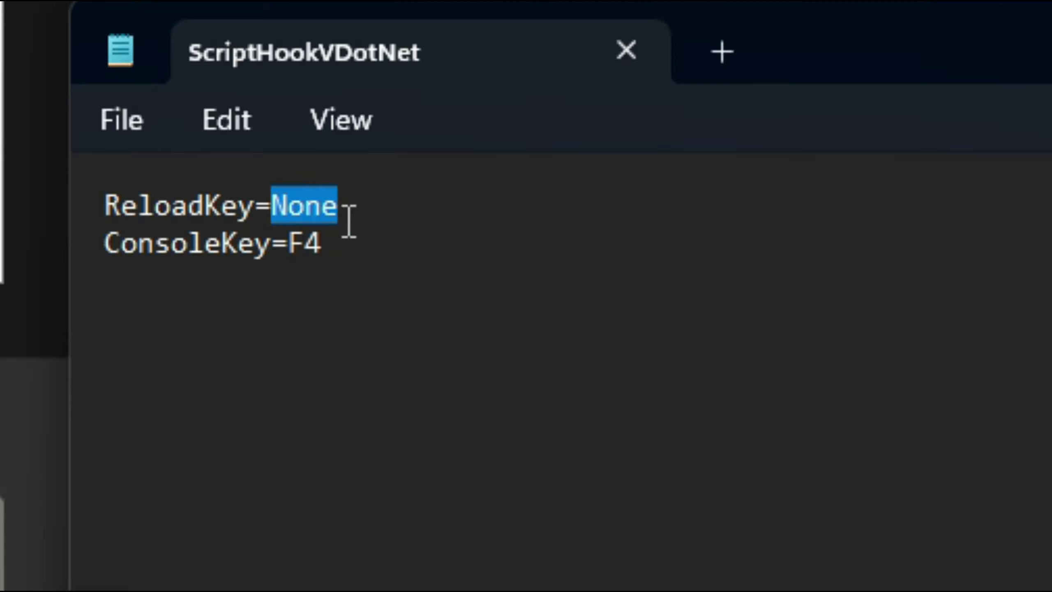
pyautogui.write('Insert')
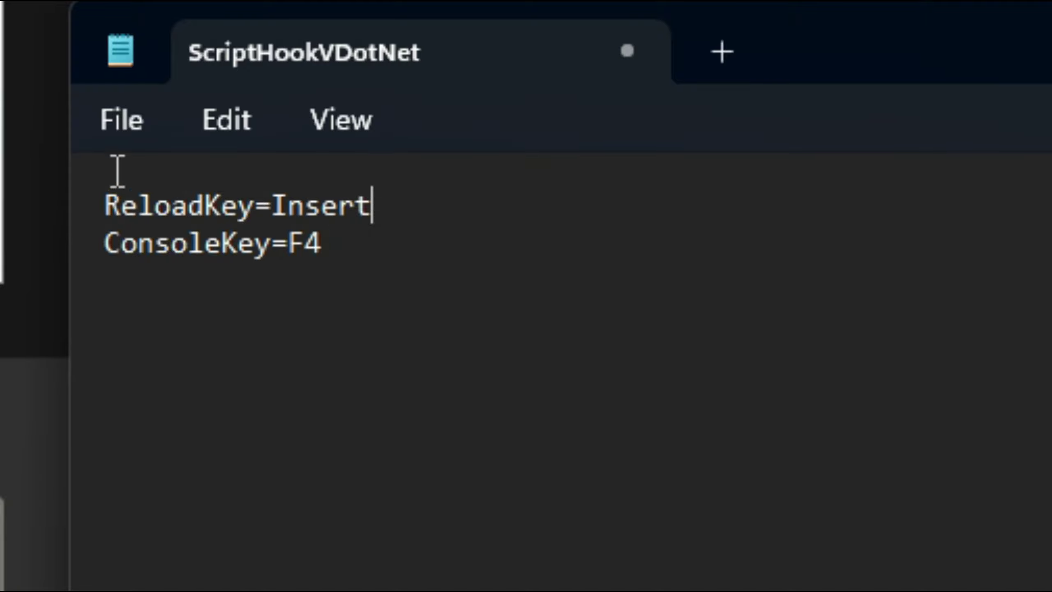
pyautogui.click(119, 126)
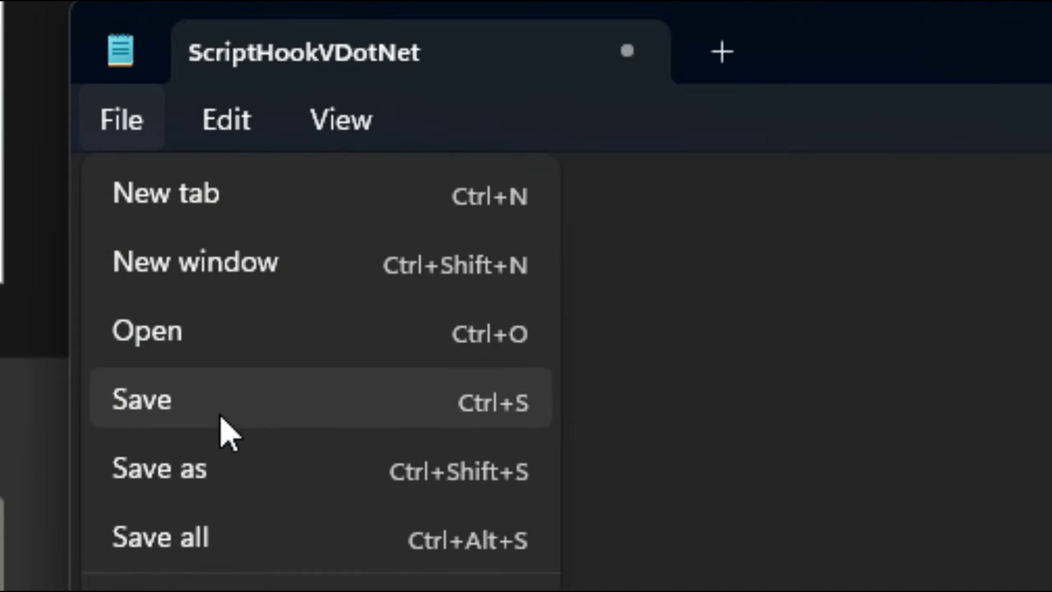
pyautogui.click(220, 416)
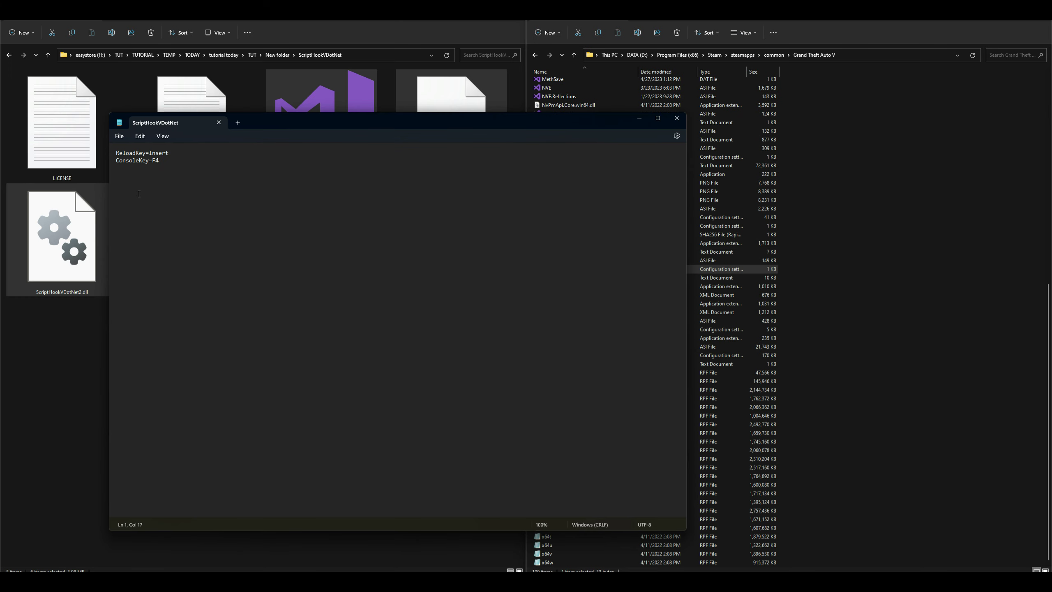
# - Close Notepad, clear the Explorer file selection, and bring the game folder window forward
pyautogui.click(677, 119)
pyautogui.click(954, 284)
pyautogui.click(357, 423)
pyautogui.click(860, 267)
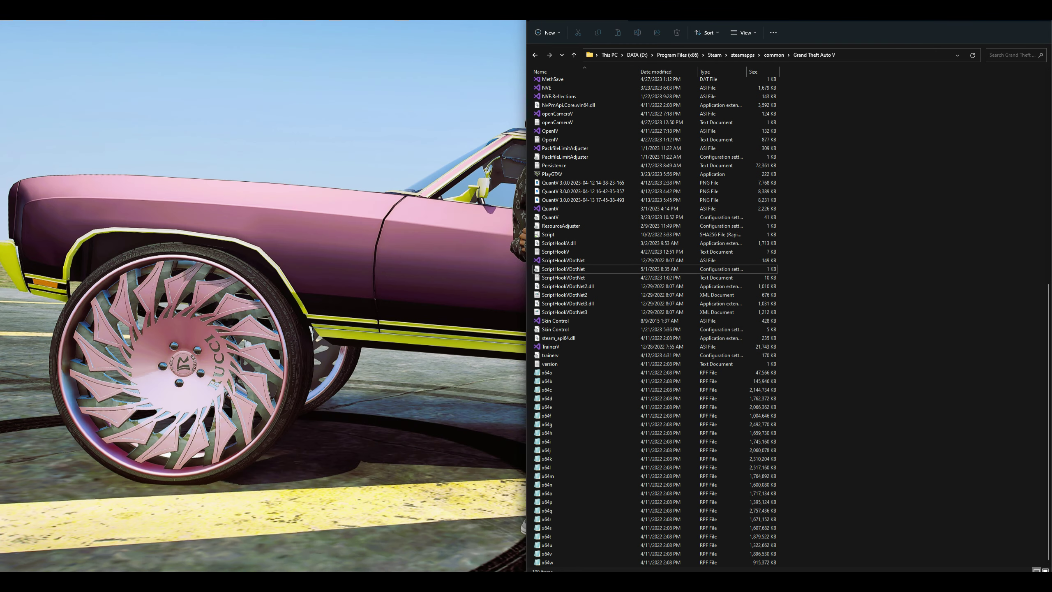